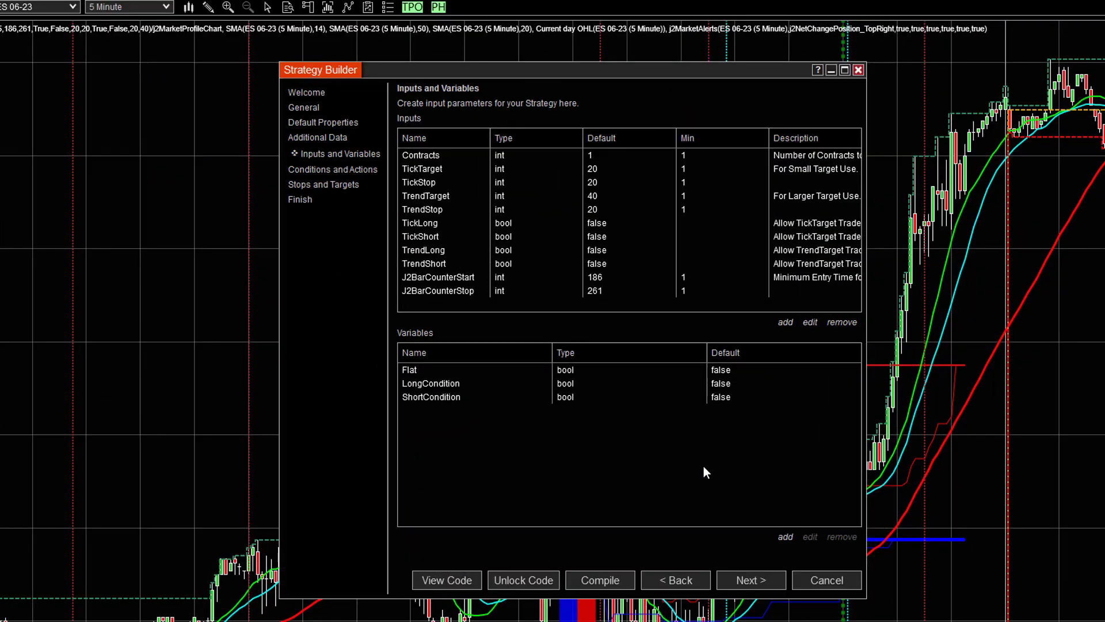
# Create a new user variable named OneTradeandDoneForTheDay of type bool.
pyautogui.click(786, 537)
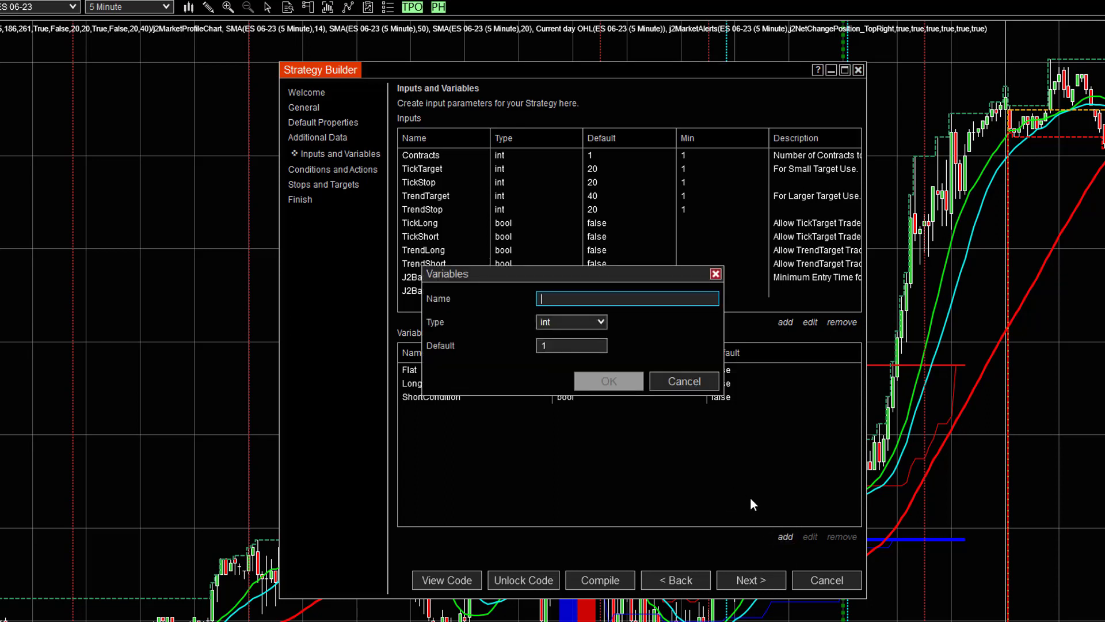
pyautogui.write('OneTradeandDoneForTheDay')
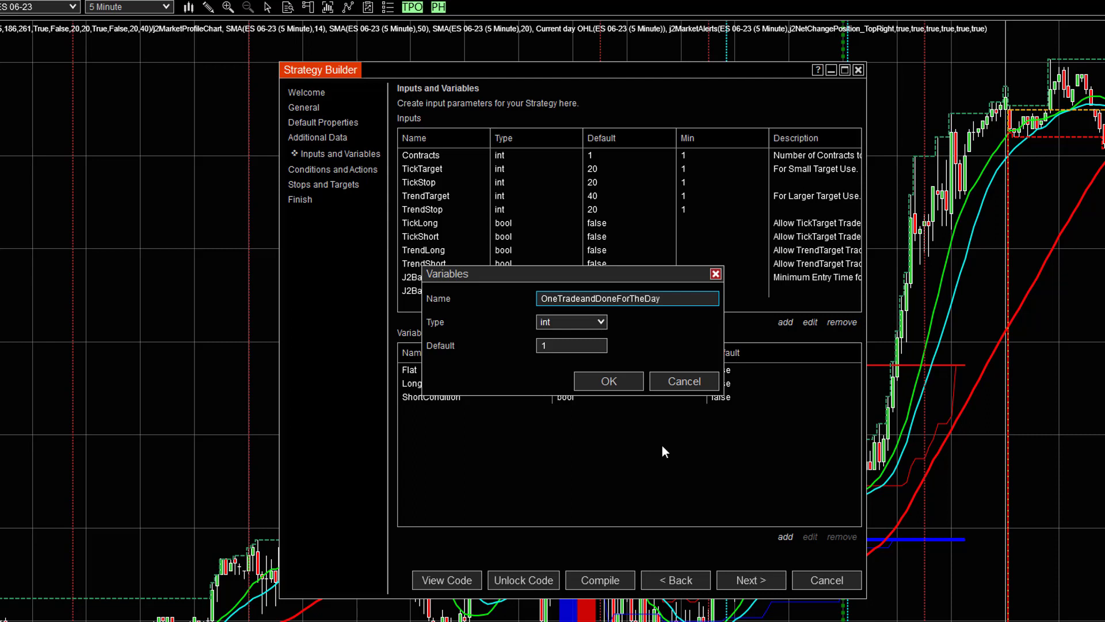
pyautogui.click(600, 320)
pyautogui.click(573, 338)
pyautogui.click(602, 346)
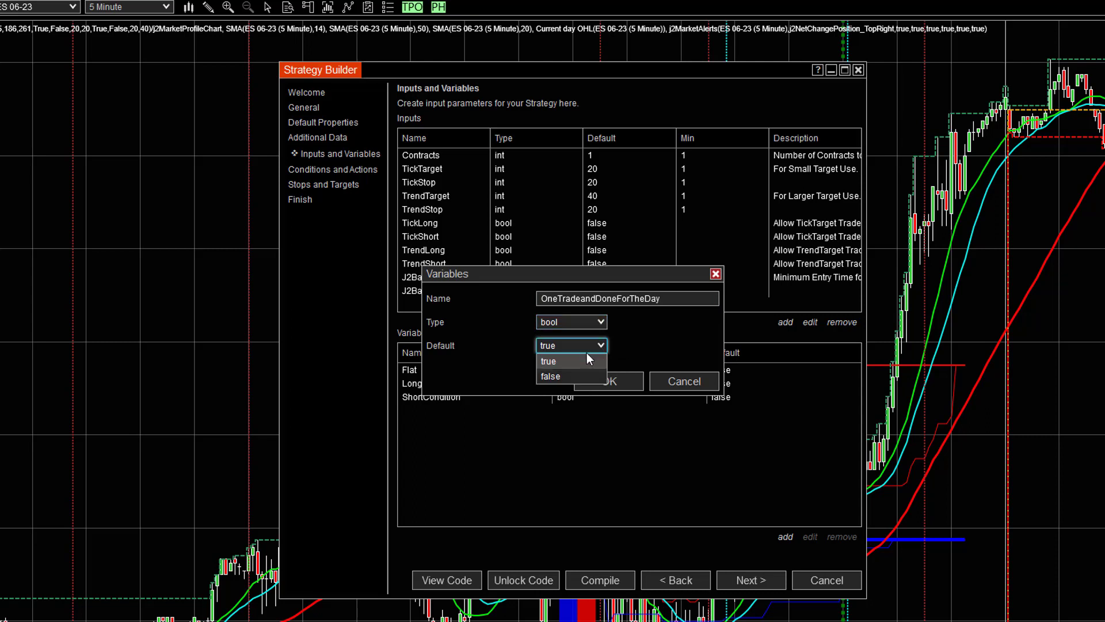
# Give OneTradeandDoneForTheDay a default of false and add it to the strategy.
pyautogui.click(548, 376)
pyautogui.click(608, 381)
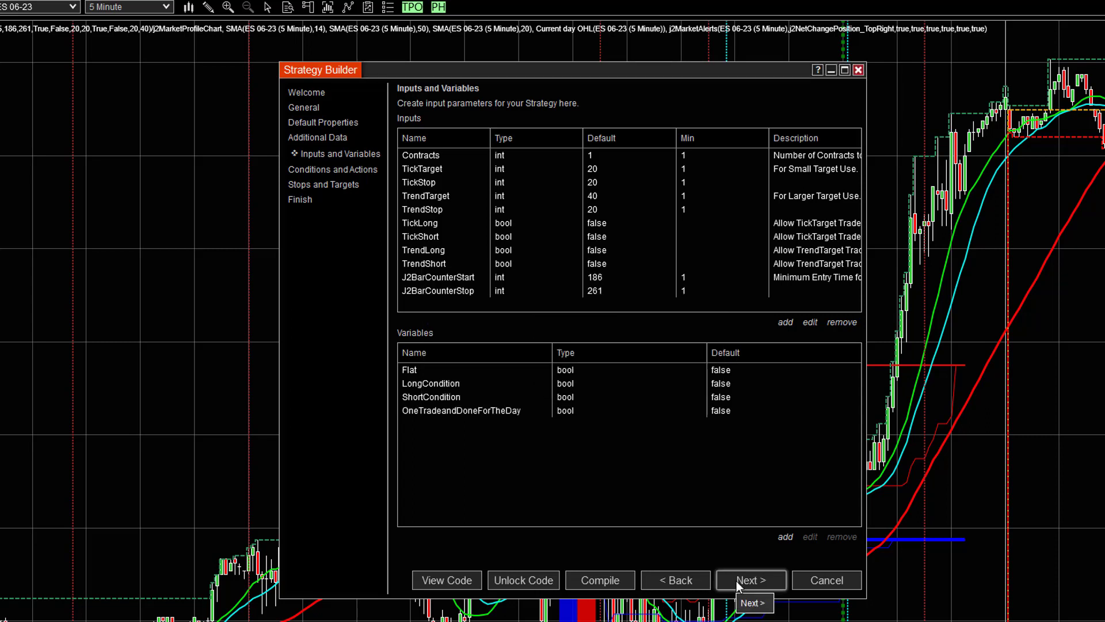
pyautogui.click(737, 582)
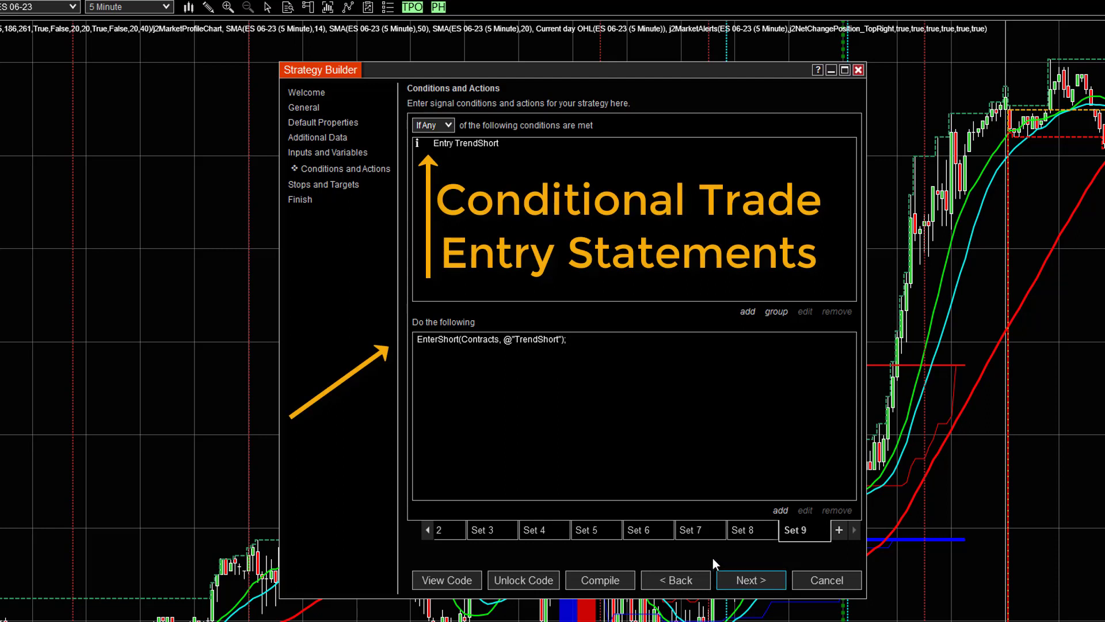
# In Set 6, add the condition OneTradeandDoneForTheDay equals False to the Entry Tick Long group.
pyautogui.click(693, 528)
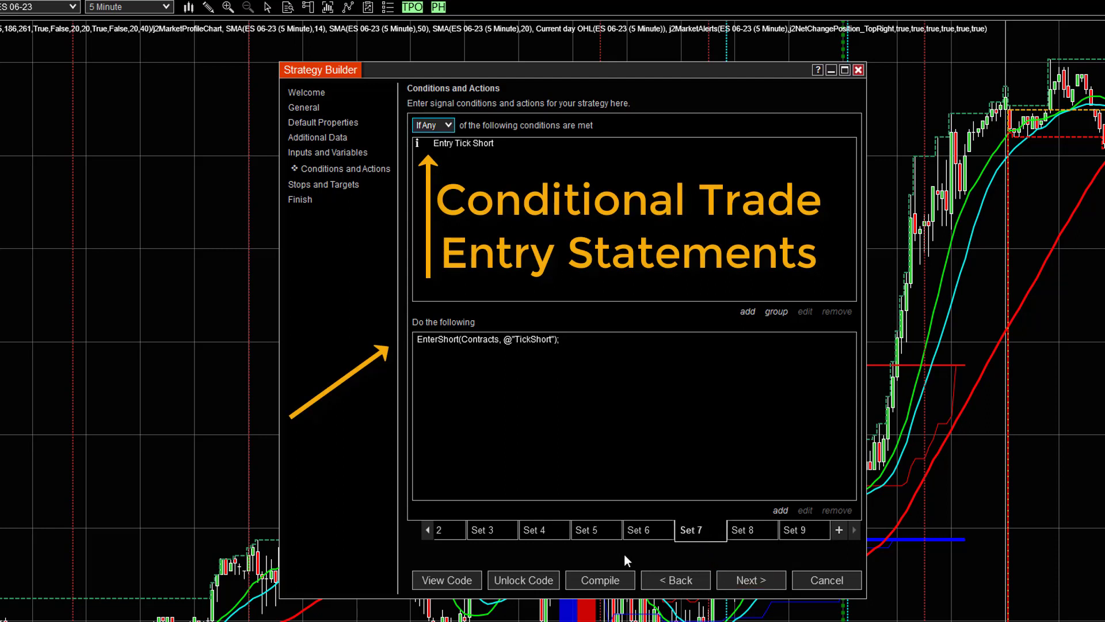
pyautogui.click(633, 531)
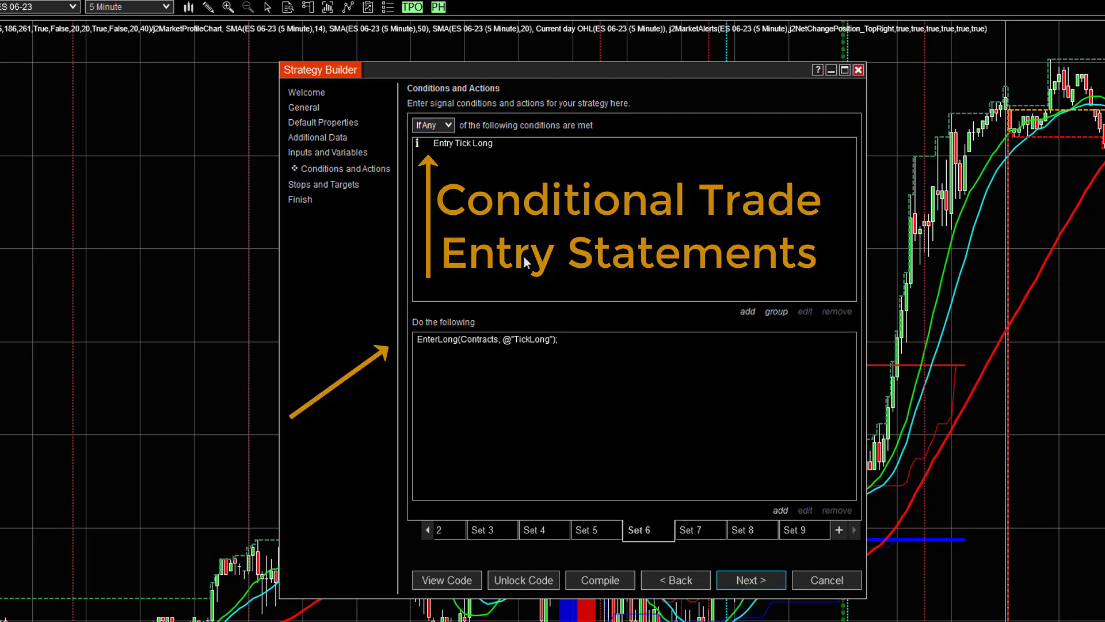
pyautogui.doubleClick(464, 144)
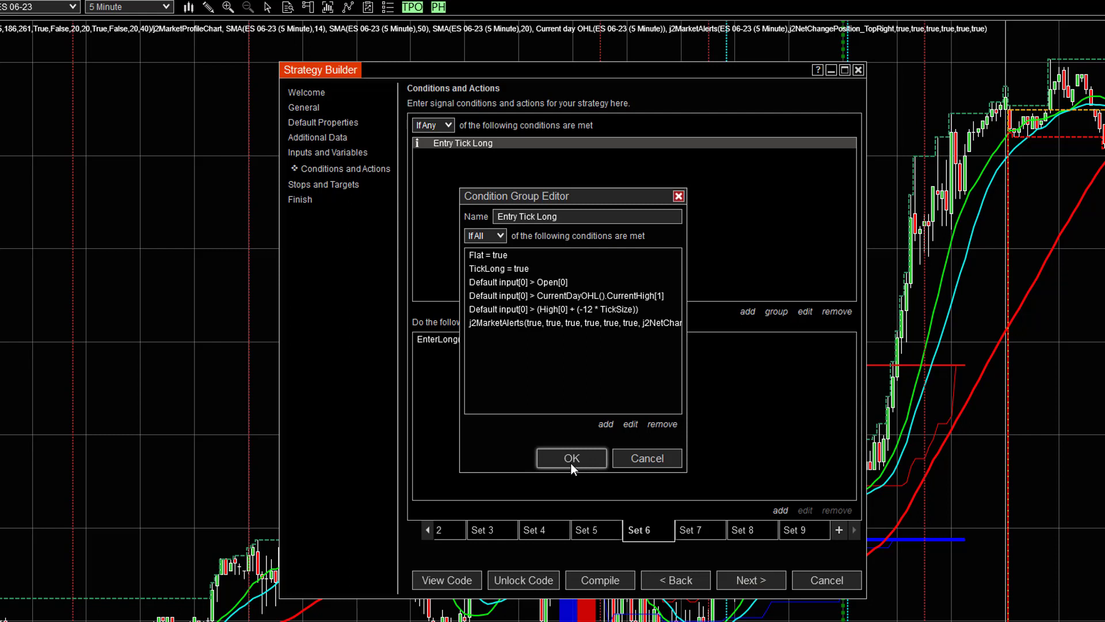
pyautogui.click(606, 425)
pyautogui.doubleClick(375, 271)
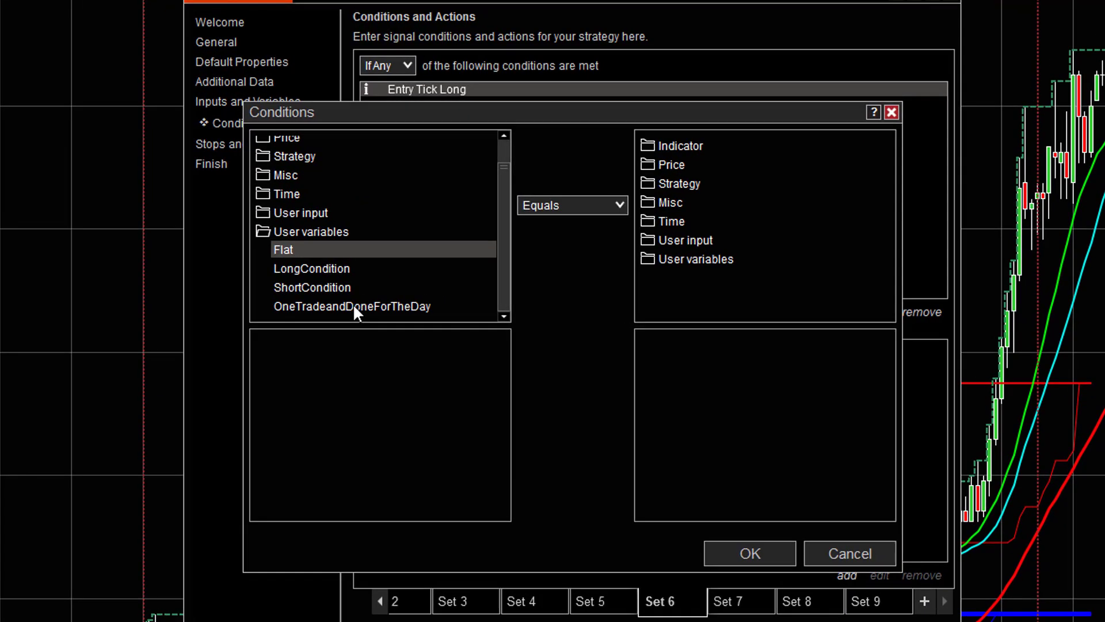
pyautogui.click(353, 306)
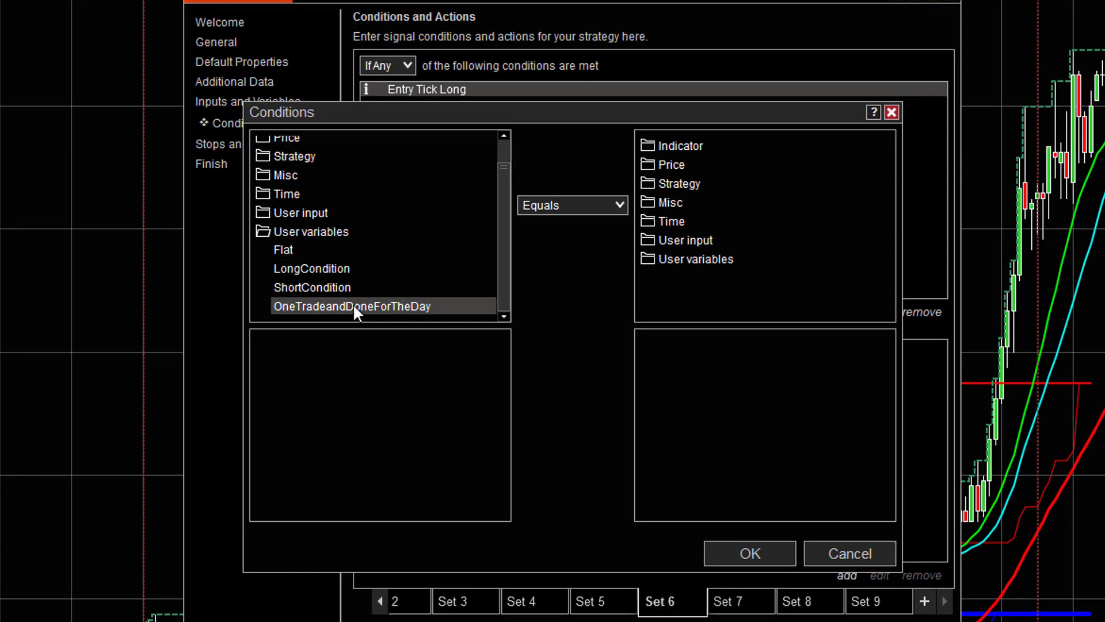
pyautogui.doubleClick(669, 203)
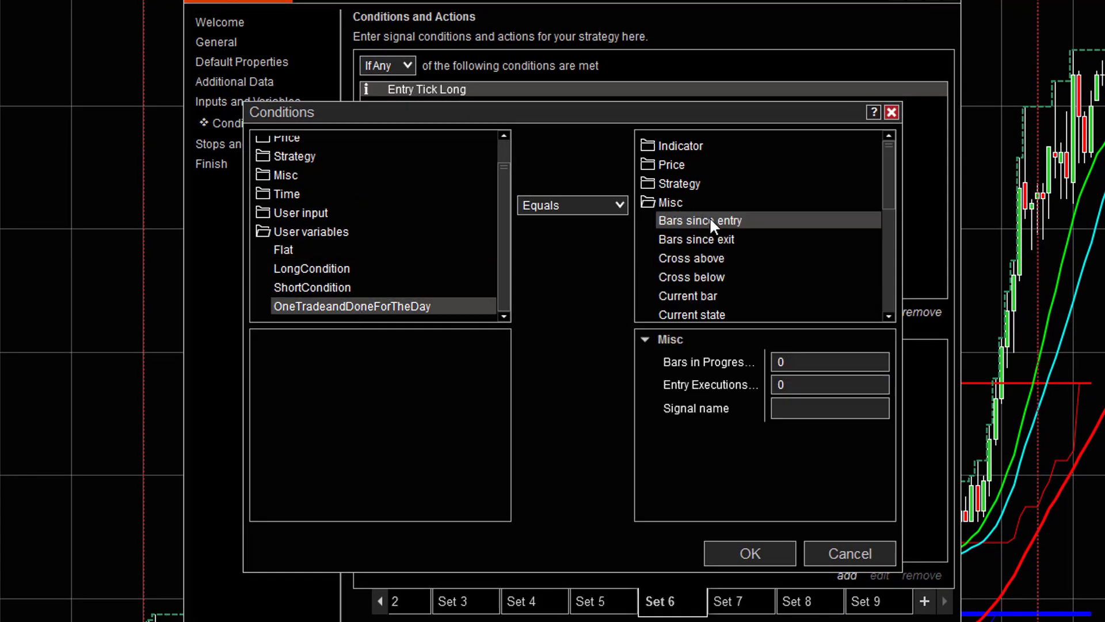
pyautogui.scroll(-2, 709, 219)
pyautogui.click(672, 261)
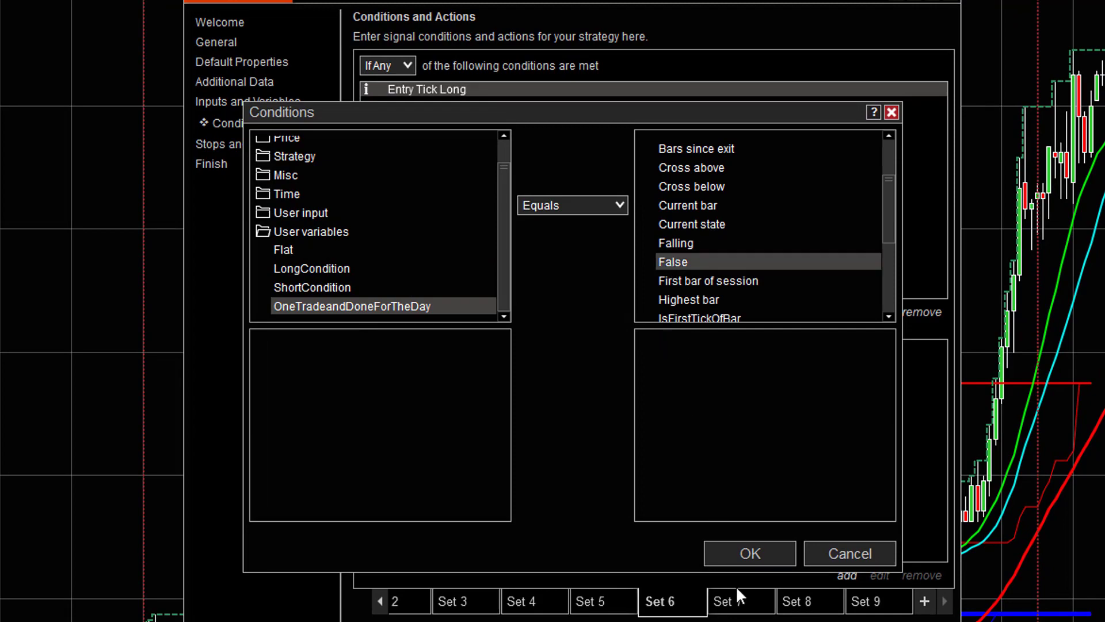
pyautogui.click(744, 555)
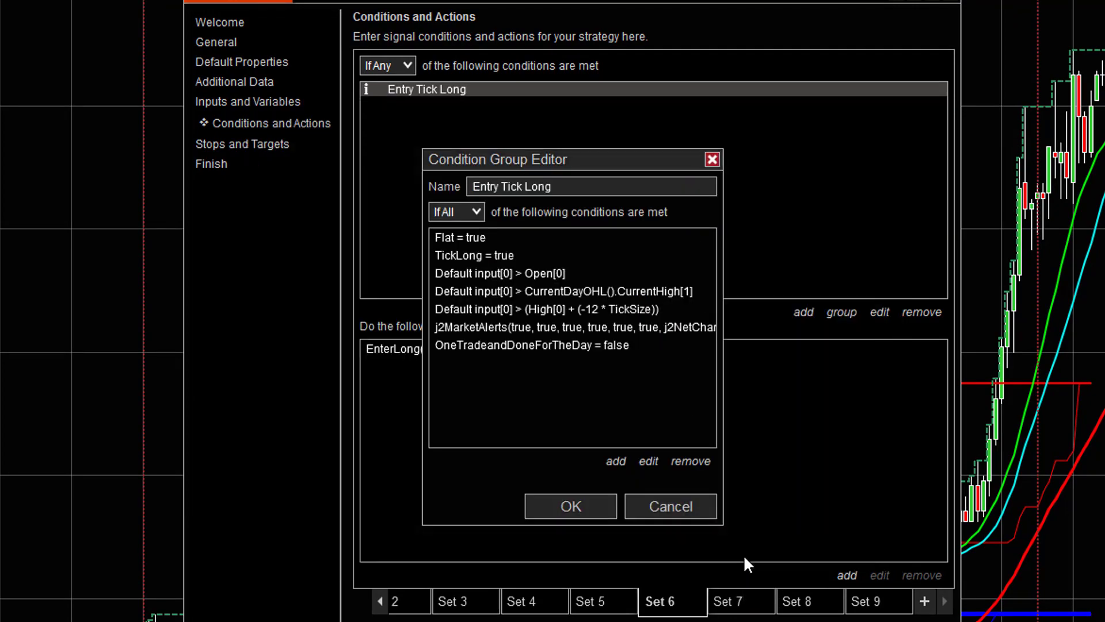
pyautogui.click(566, 495)
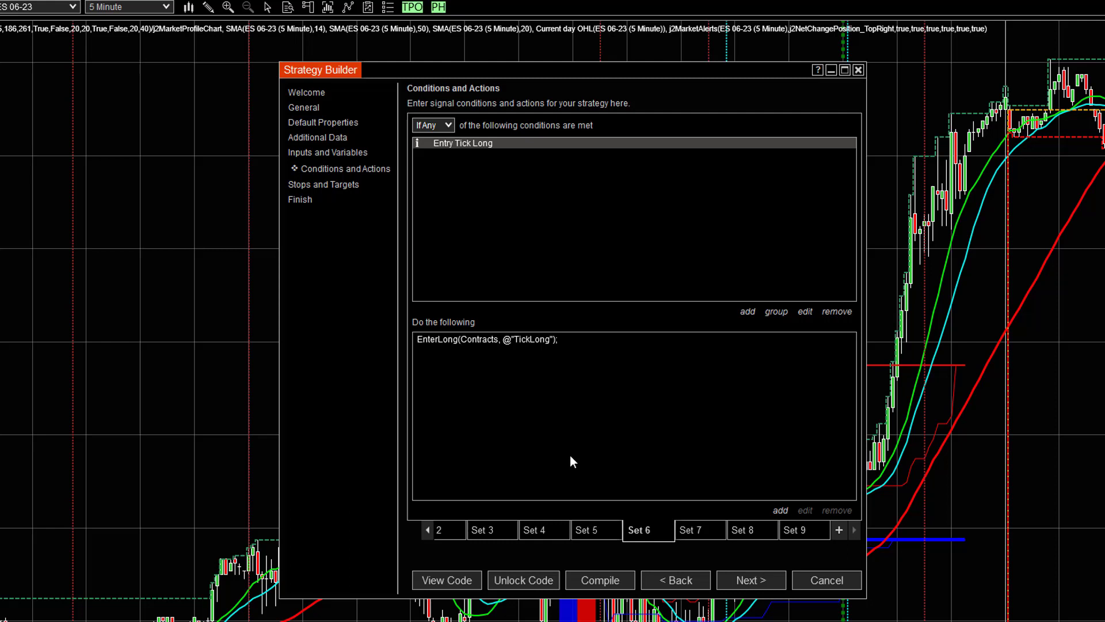
# After reviewing Entry Tick Long, add a Set 6 action setting OneTradeandDoneForTheDay to true, and compile.
pyautogui.doubleClick(486, 146)
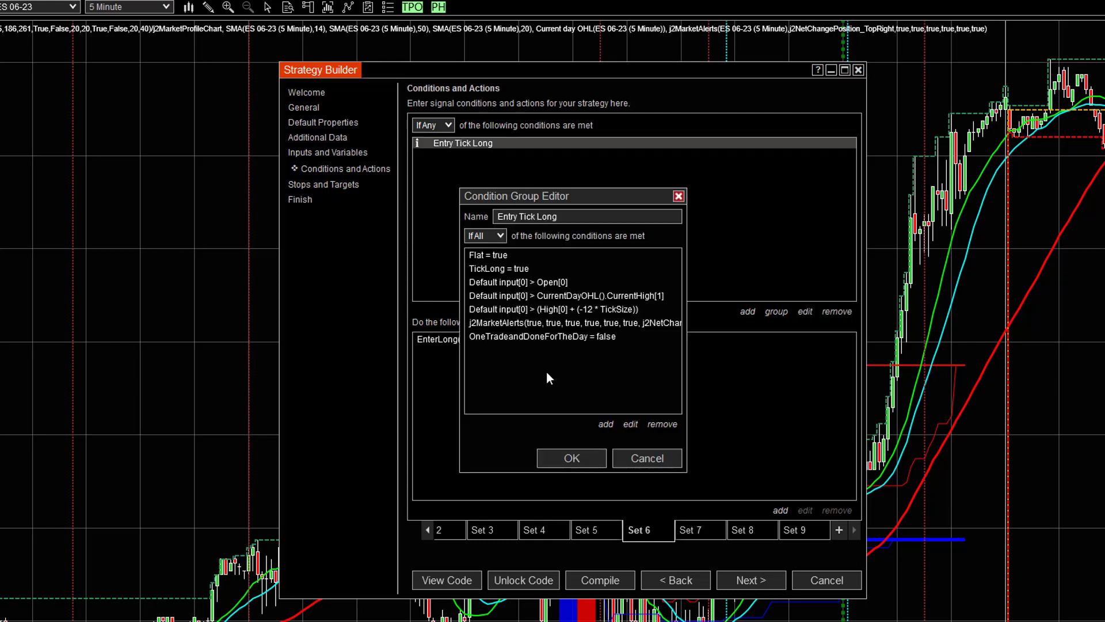
pyautogui.click(579, 458)
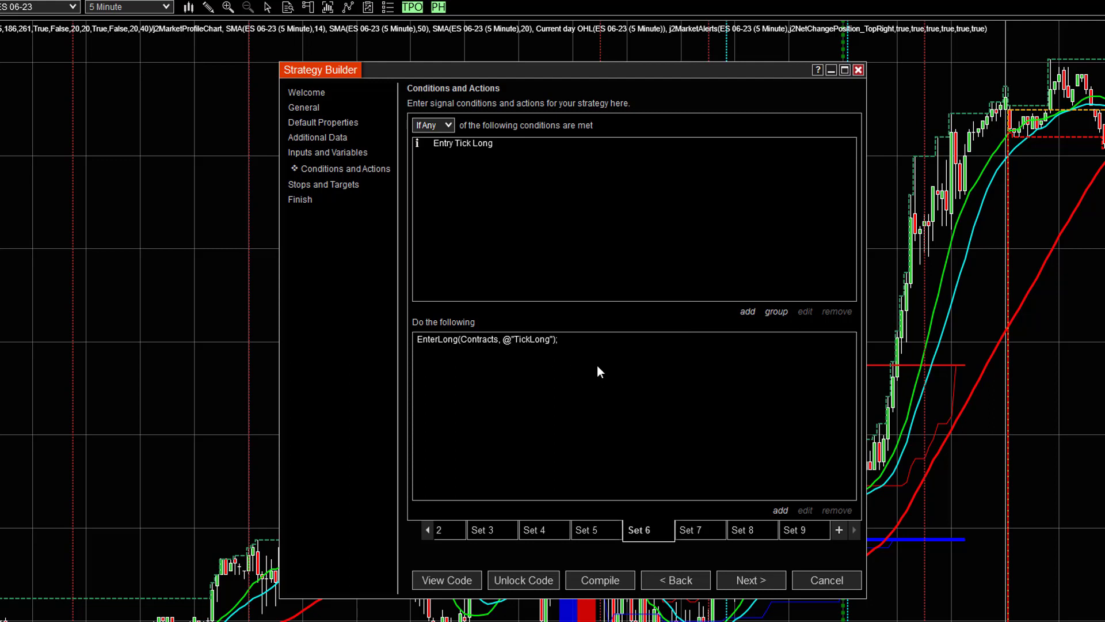
pyautogui.click(781, 510)
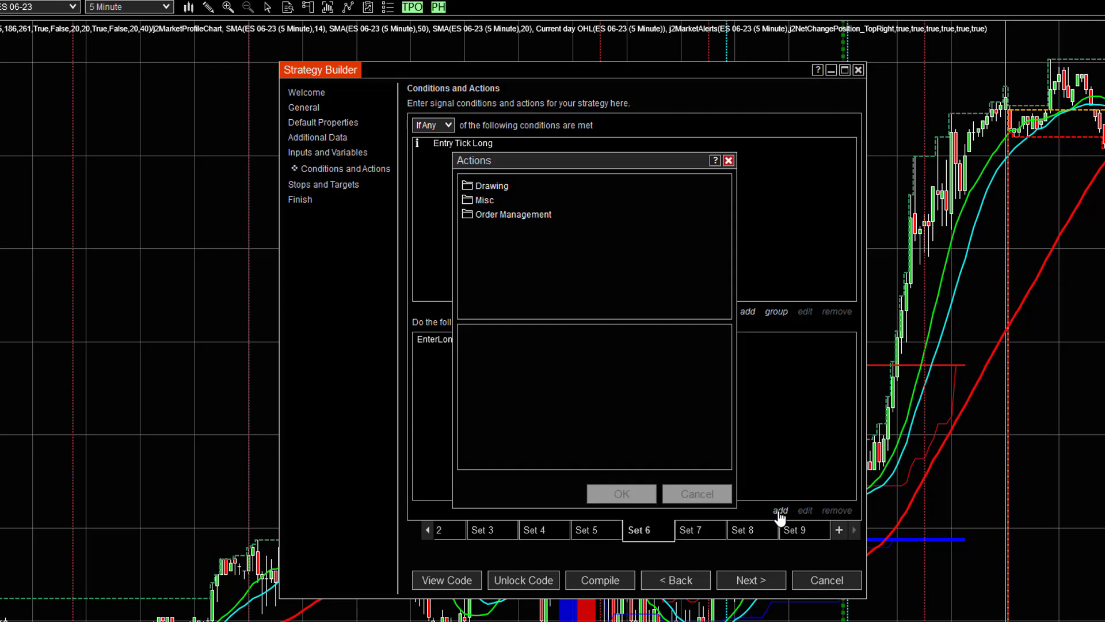
pyautogui.doubleClick(485, 201)
pyautogui.scroll(-1, 594, 280)
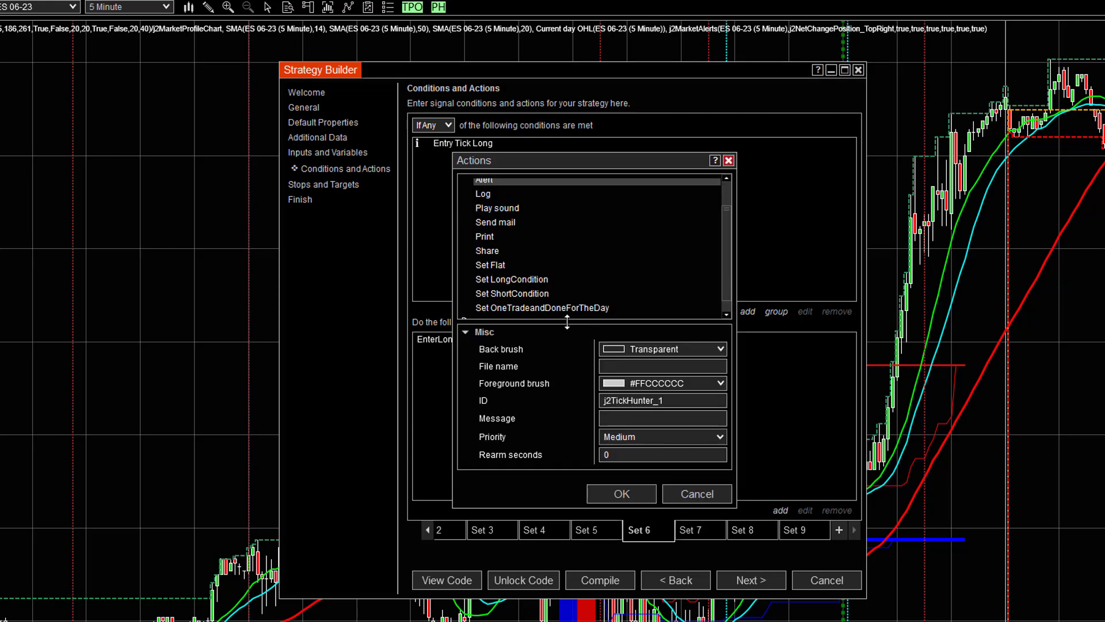
pyautogui.click(540, 308)
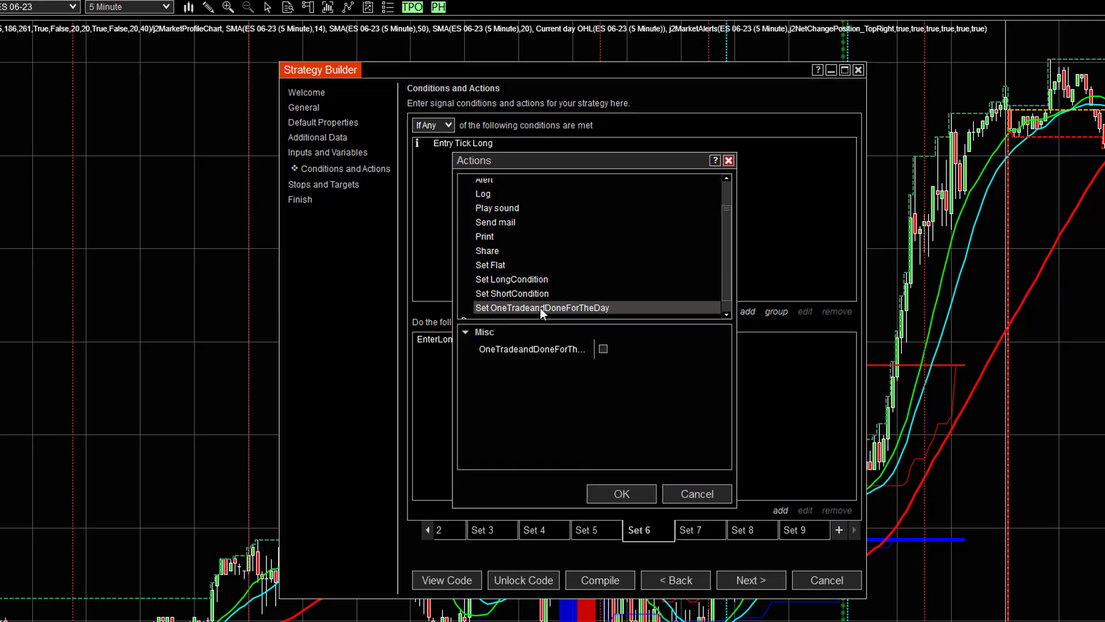
pyautogui.click(603, 348)
pyautogui.click(630, 489)
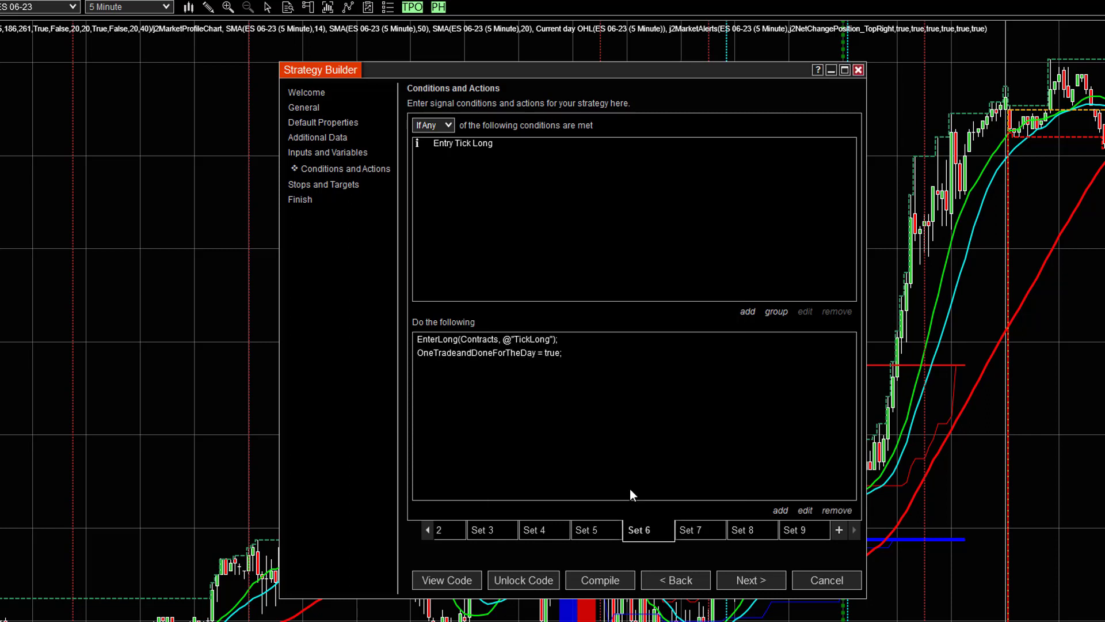
pyautogui.click(605, 579)
# Confirm the successful compile and review the Entry Tick Long conditions twice without changes.
pyautogui.click(727, 395)
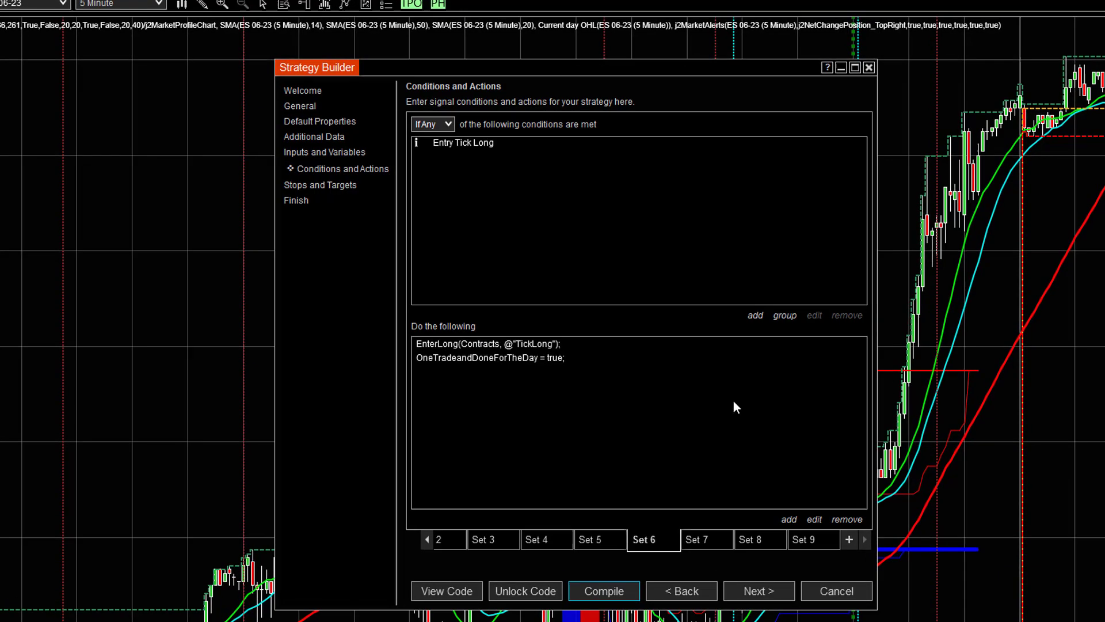
pyautogui.doubleClick(463, 144)
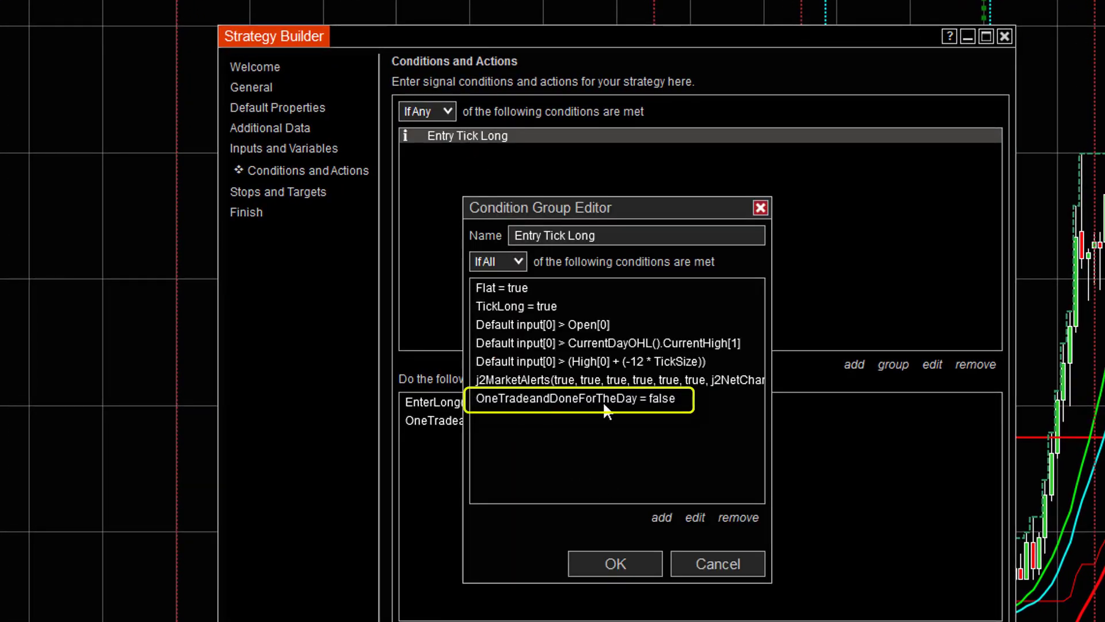
pyautogui.click(630, 561)
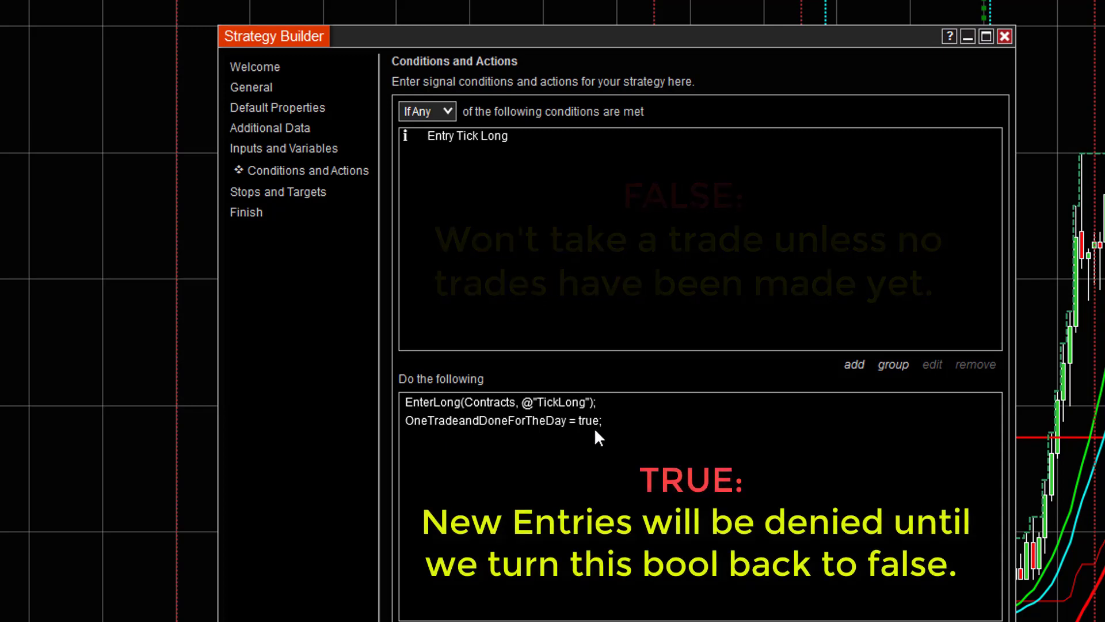
pyautogui.doubleClick(471, 135)
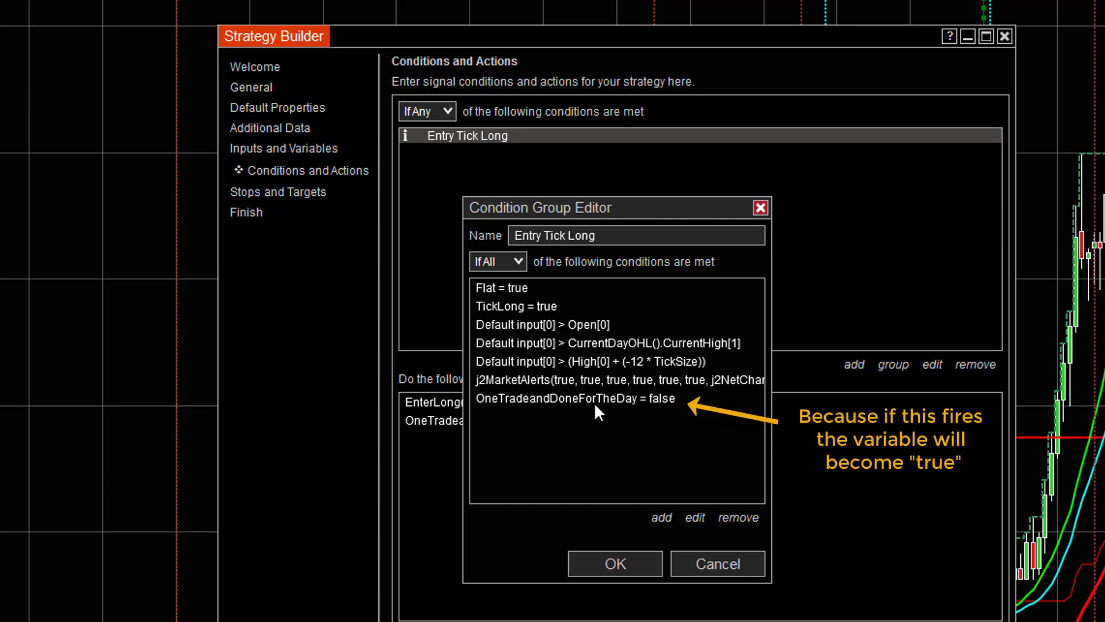
pyautogui.click(612, 564)
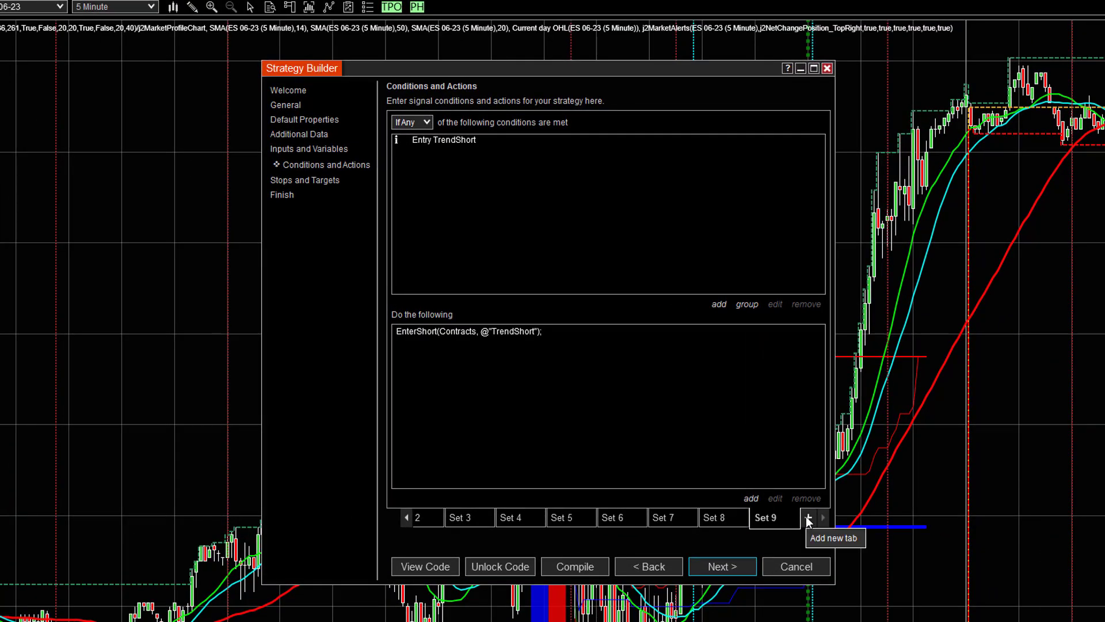
# Create Set 10 with the condition j2BarCounterDataBackEnd greater equal J2BarCounterStop.
pyautogui.click(808, 519)
pyautogui.click(720, 305)
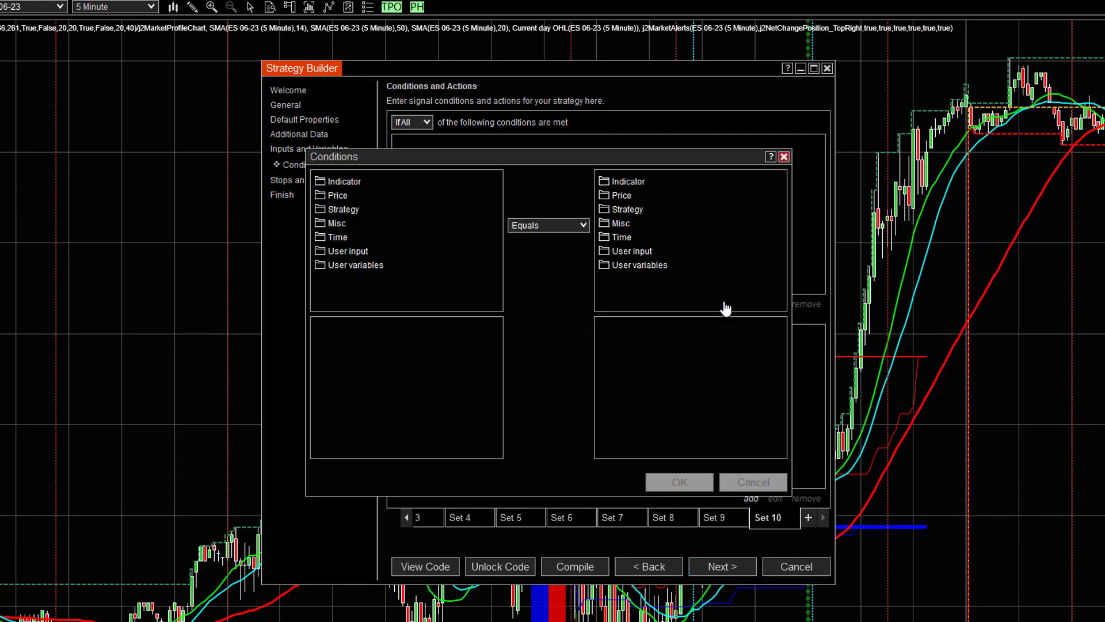
pyautogui.doubleClick(346, 182)
pyautogui.scroll(-10, 403, 241)
pyautogui.click(399, 238)
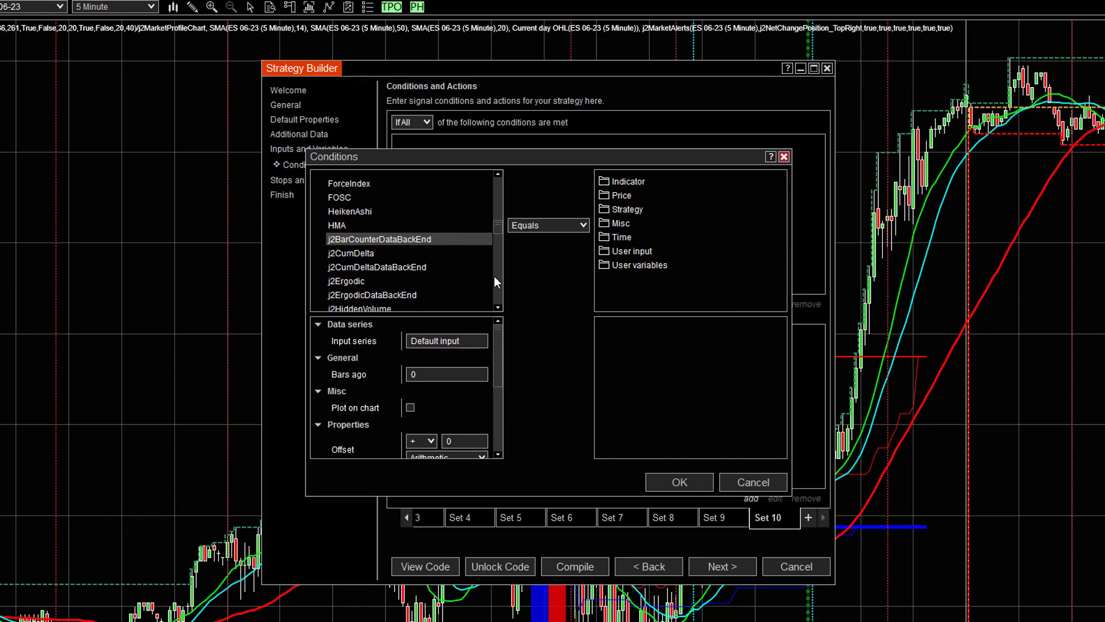
pyautogui.click(570, 227)
pyautogui.click(516, 289)
pyautogui.doubleClick(627, 250)
pyautogui.scroll(-3, 662, 304)
pyautogui.click(630, 286)
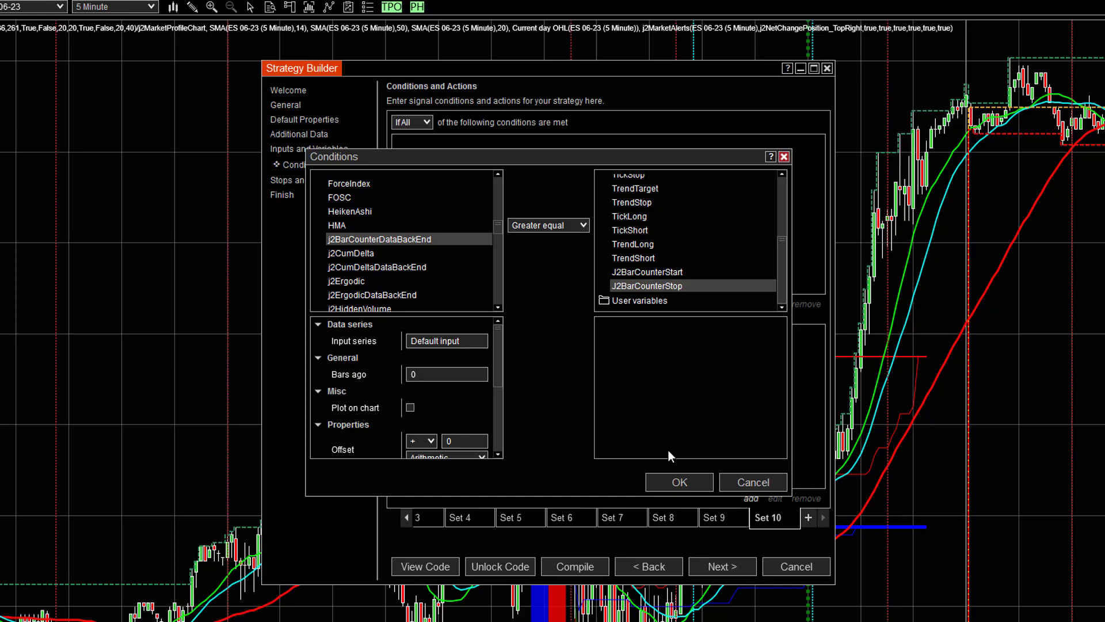
pyautogui.click(679, 482)
# Add a Set 10 action setting OneTradeandDoneForTheDay to false, then compile.
pyautogui.click(751, 498)
pyautogui.scroll(-1, 544, 262)
pyautogui.click(533, 302)
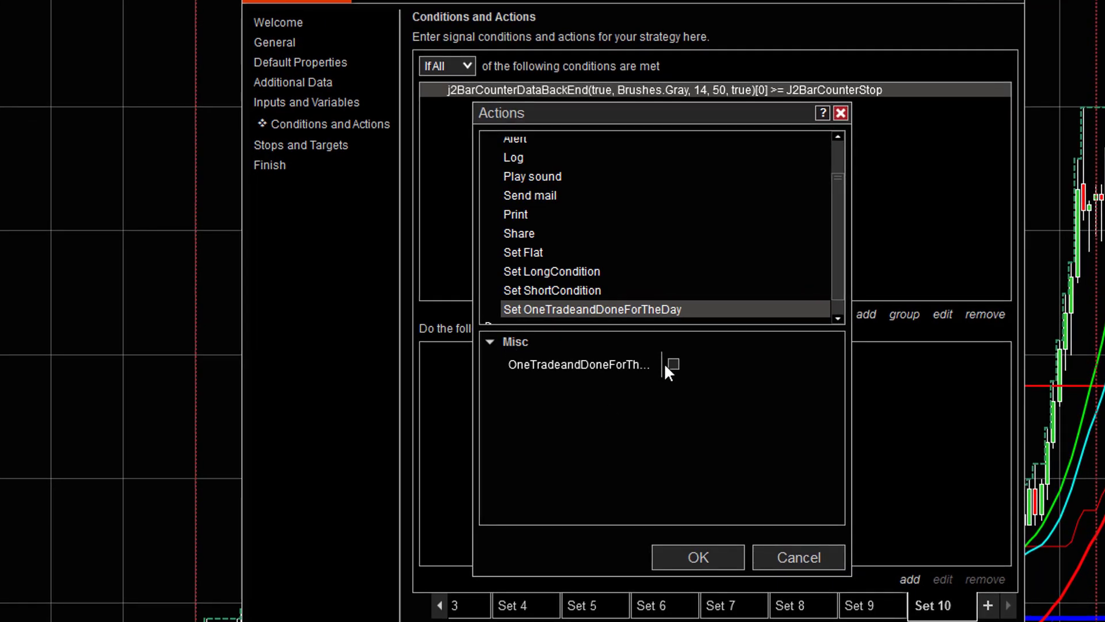
pyautogui.click(703, 556)
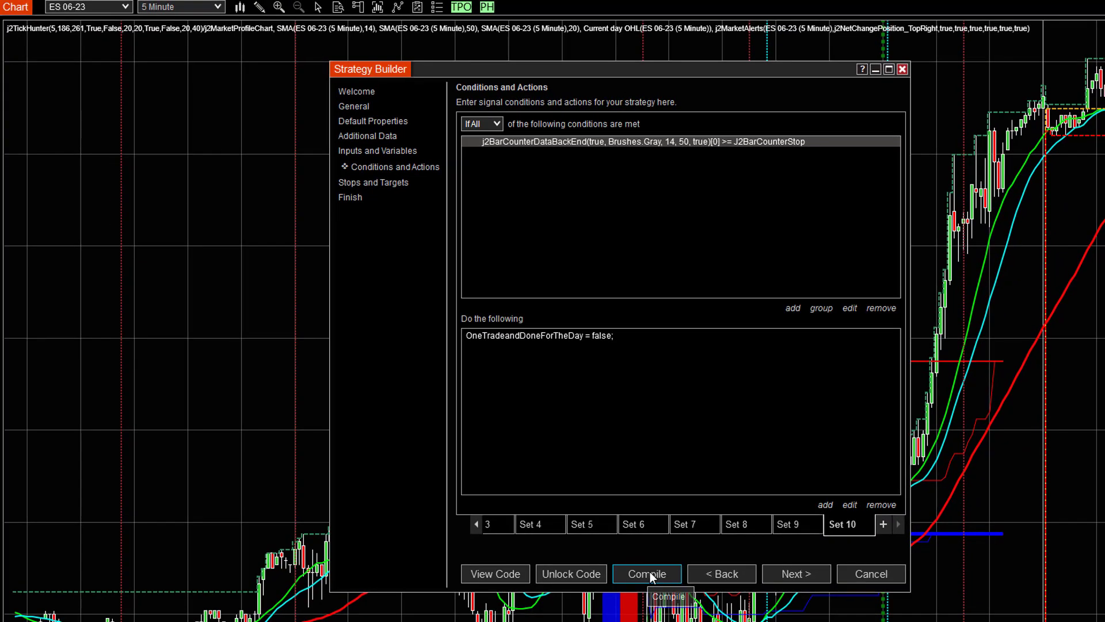
pyautogui.click(579, 567)
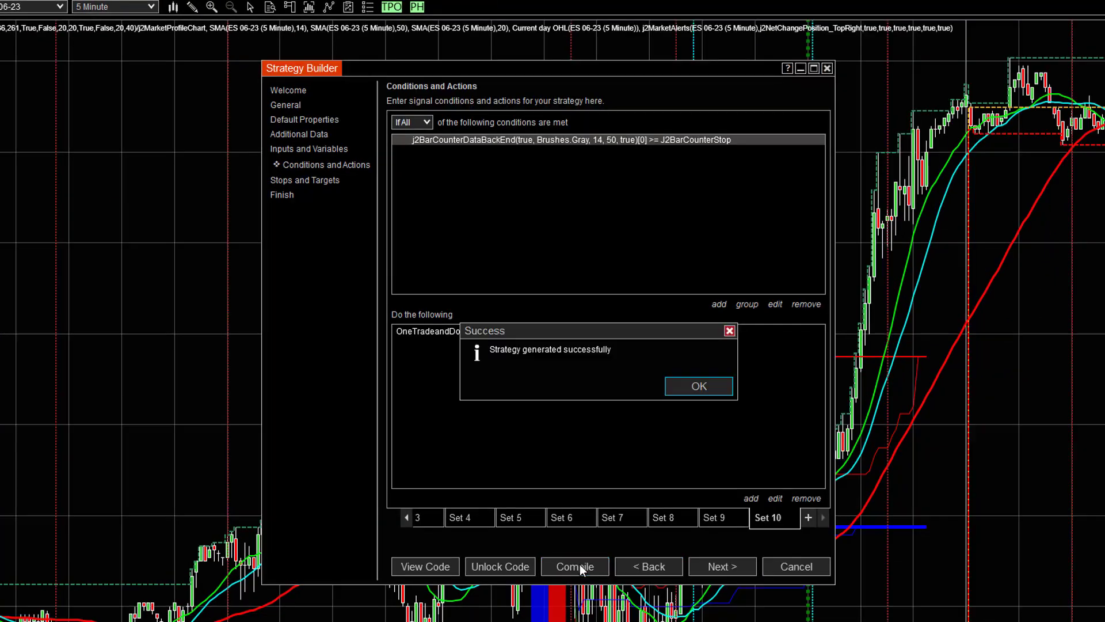
# Confirm the compile, then switch between Set 6 and Set 7 and review Set 6's Entry Tick Long conditions.
pyautogui.click(696, 389)
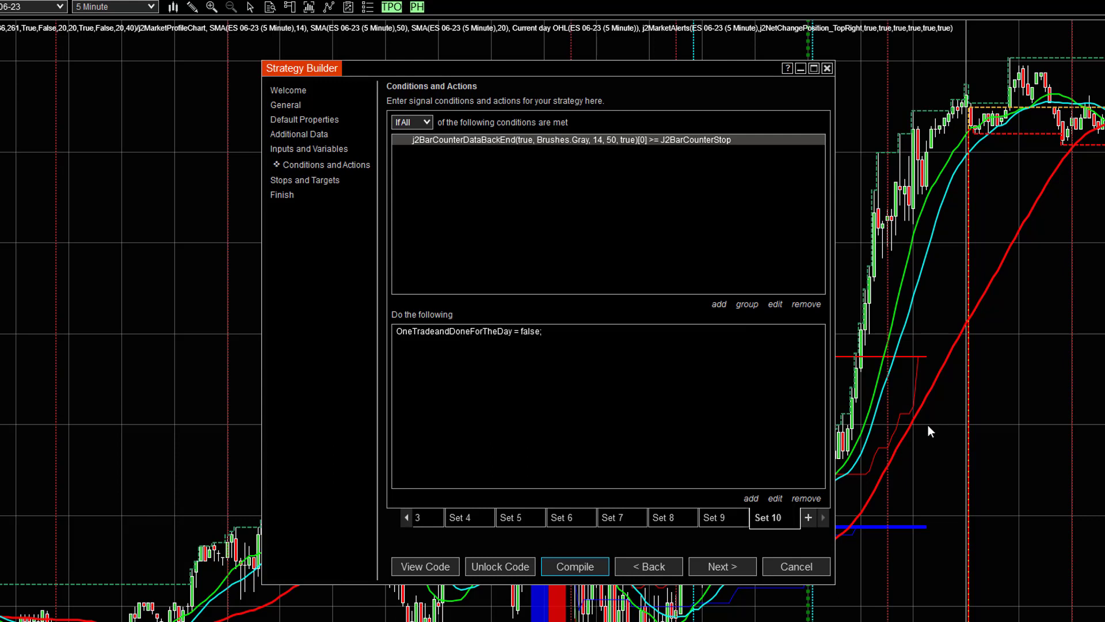
pyautogui.click(573, 518)
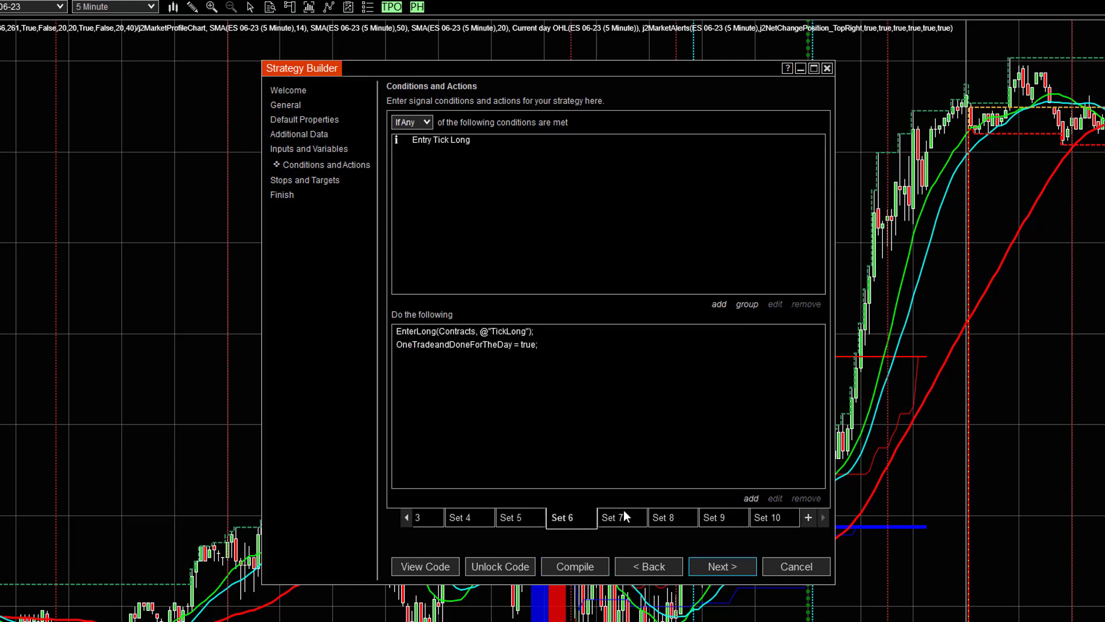
pyautogui.click(611, 517)
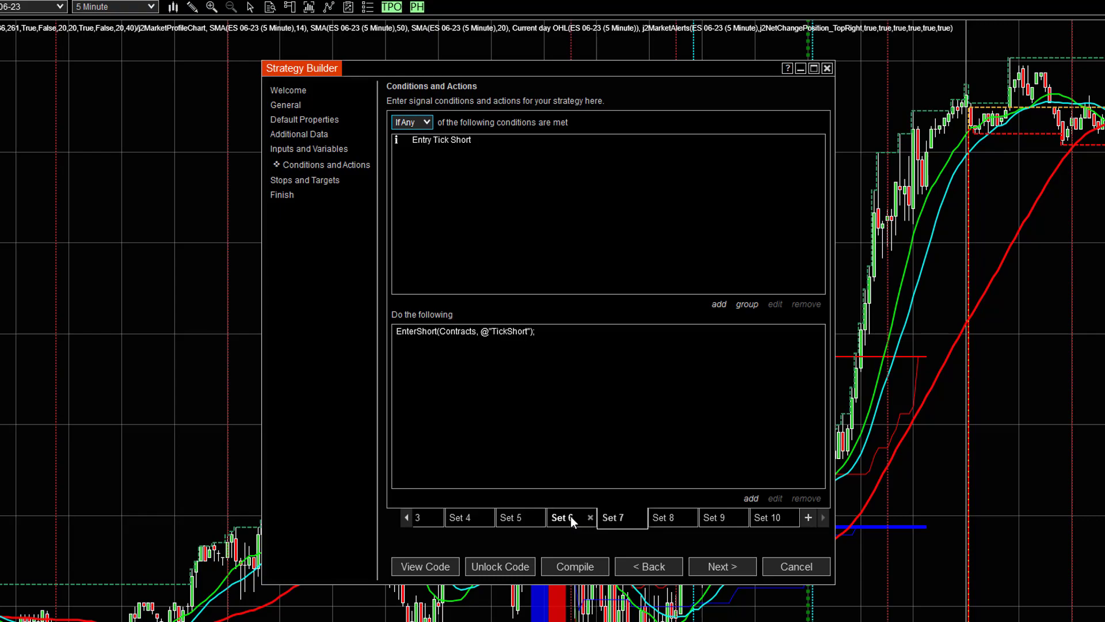
pyautogui.click(570, 518)
pyautogui.doubleClick(463, 142)
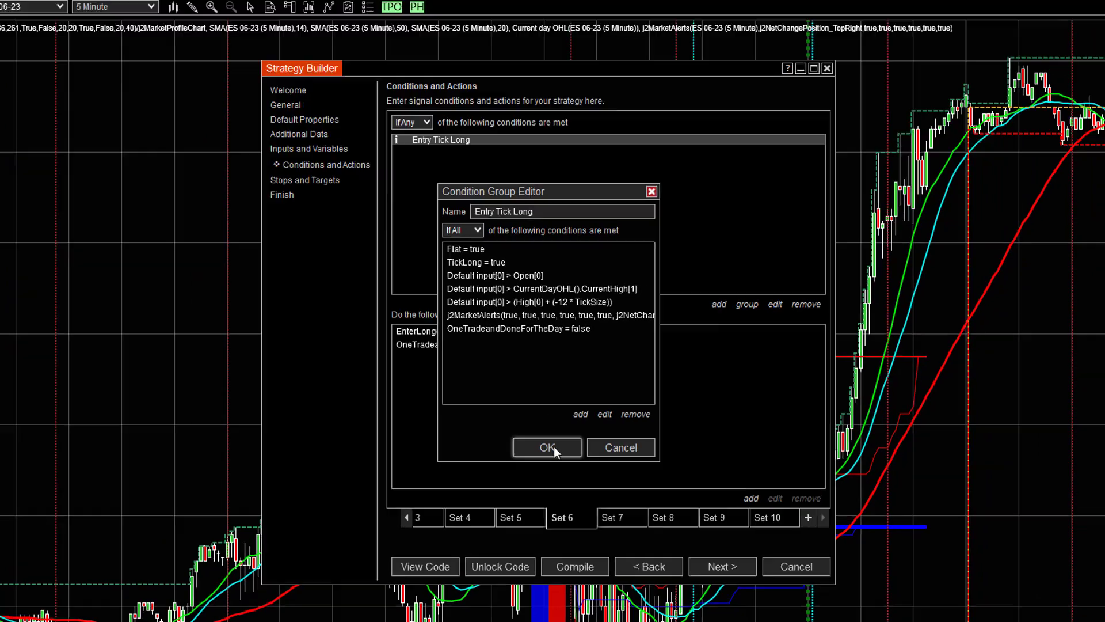
pyautogui.click(541, 432)
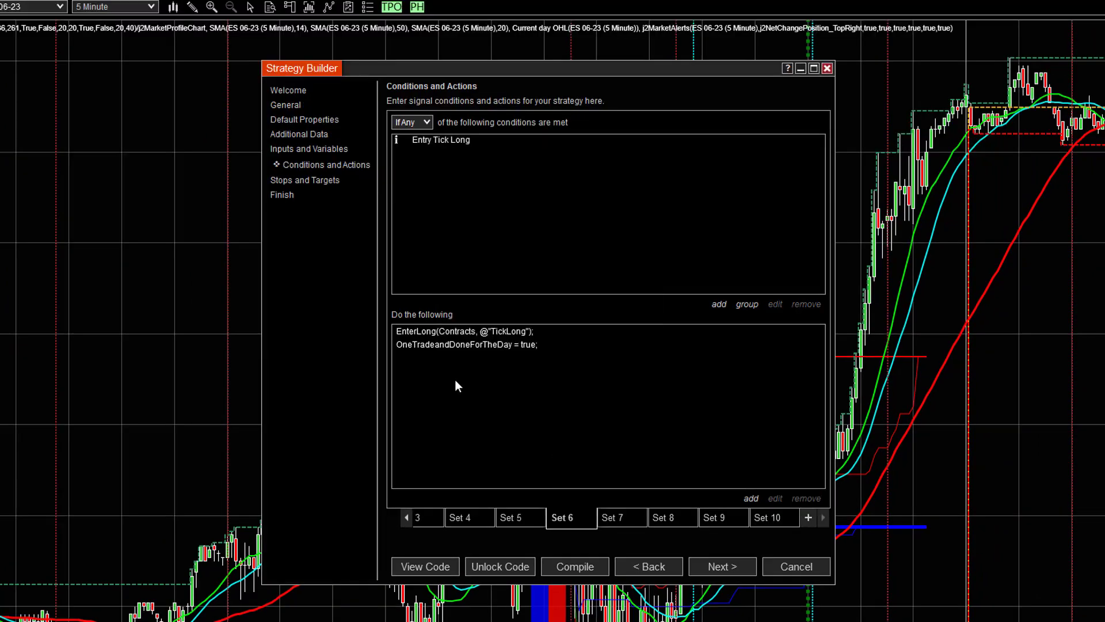